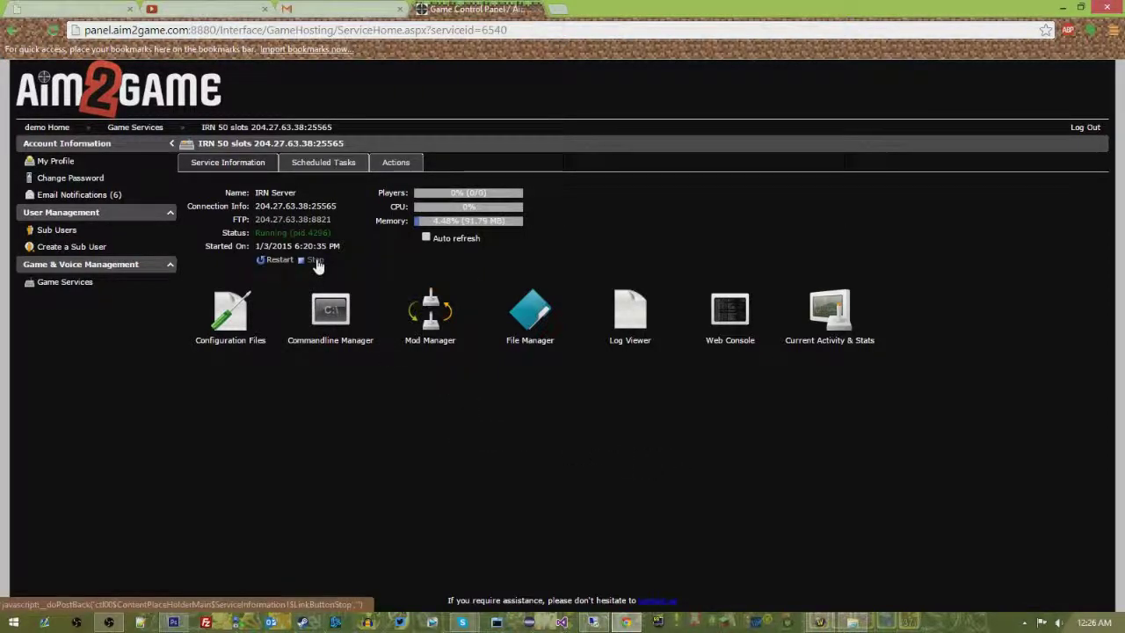
- Stop the IRN Server and delete all files and folders from its root directory
click(315, 261)
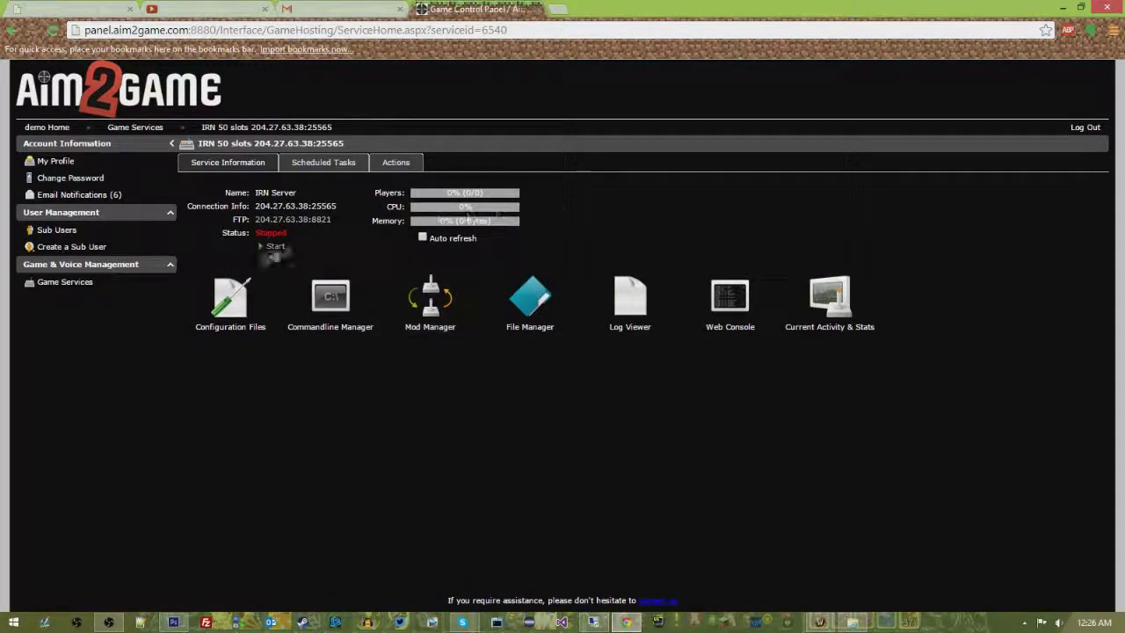
click(519, 308)
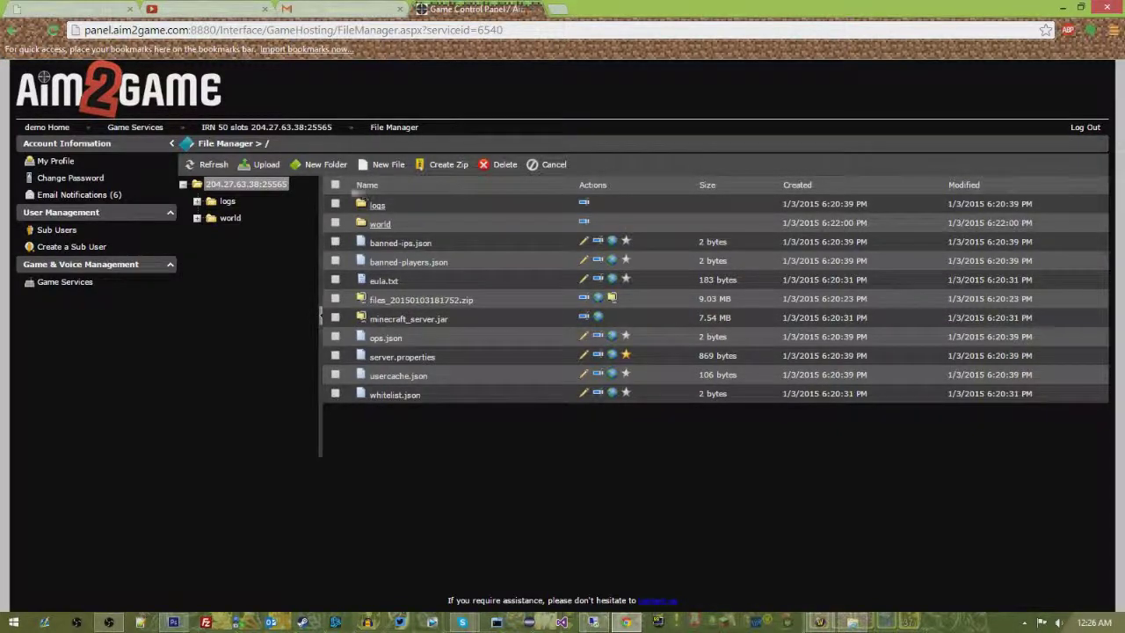
click(334, 184)
click(498, 175)
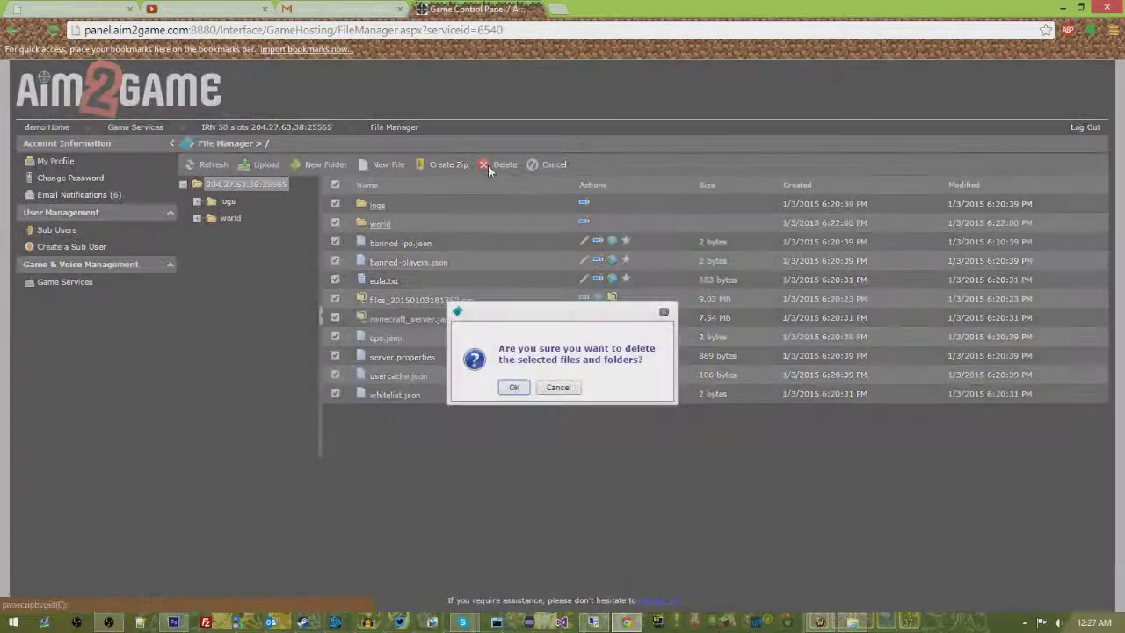
click(514, 387)
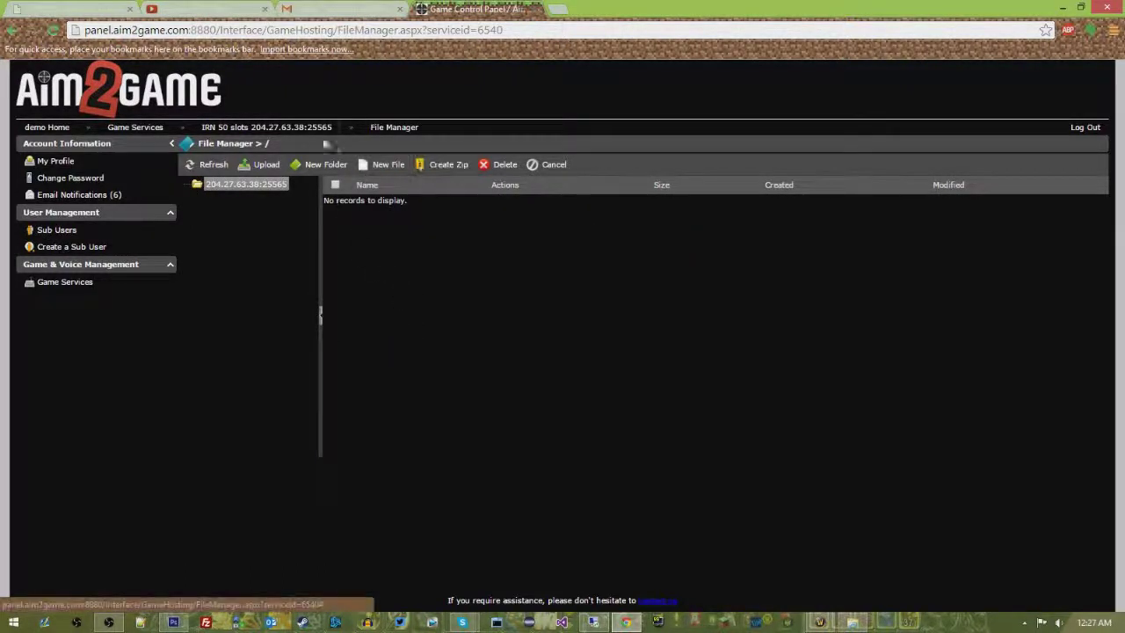
- Install the FTB Ultimate v1.1.2 mod pack with default values and a new RCon password, declining to save the password in the browser
click(314, 131)
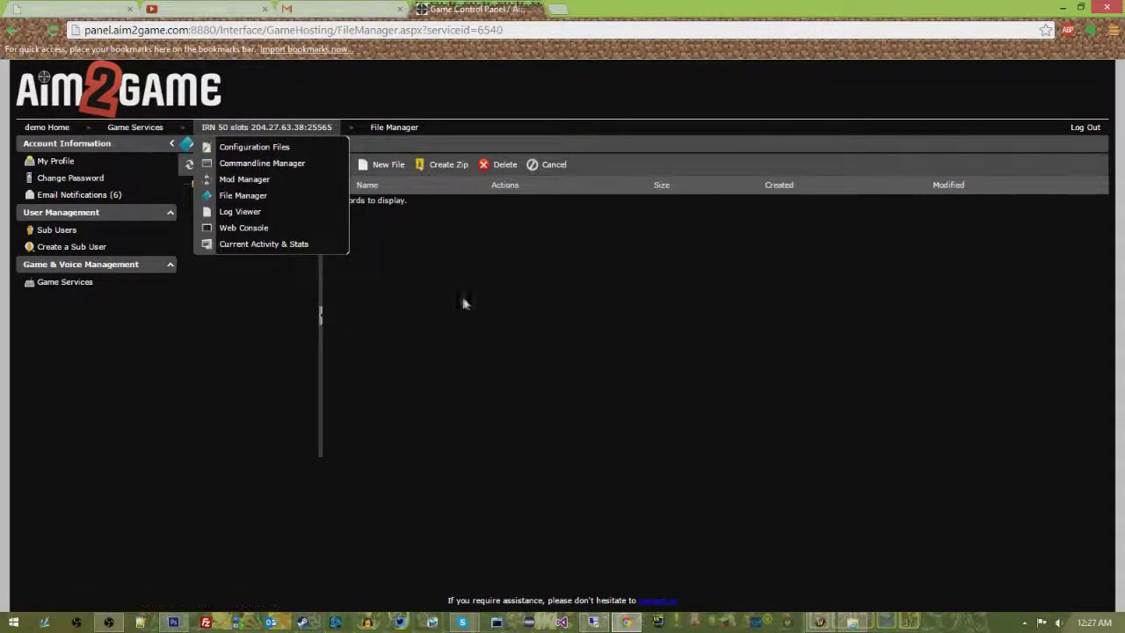
click(246, 179)
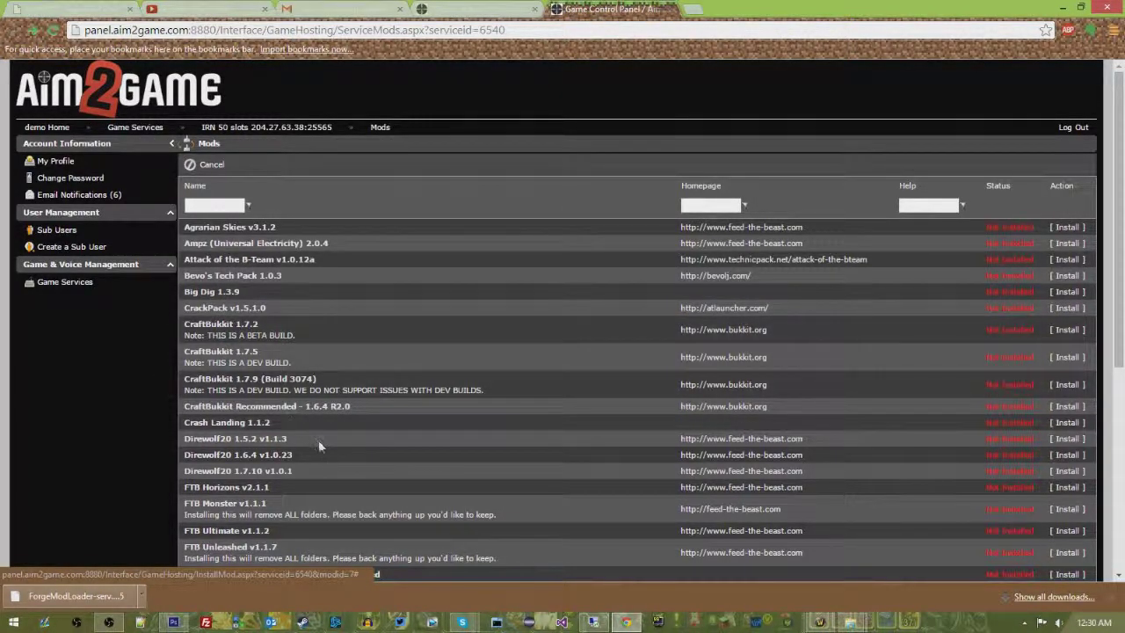
scroll(308, 488, down, 1)
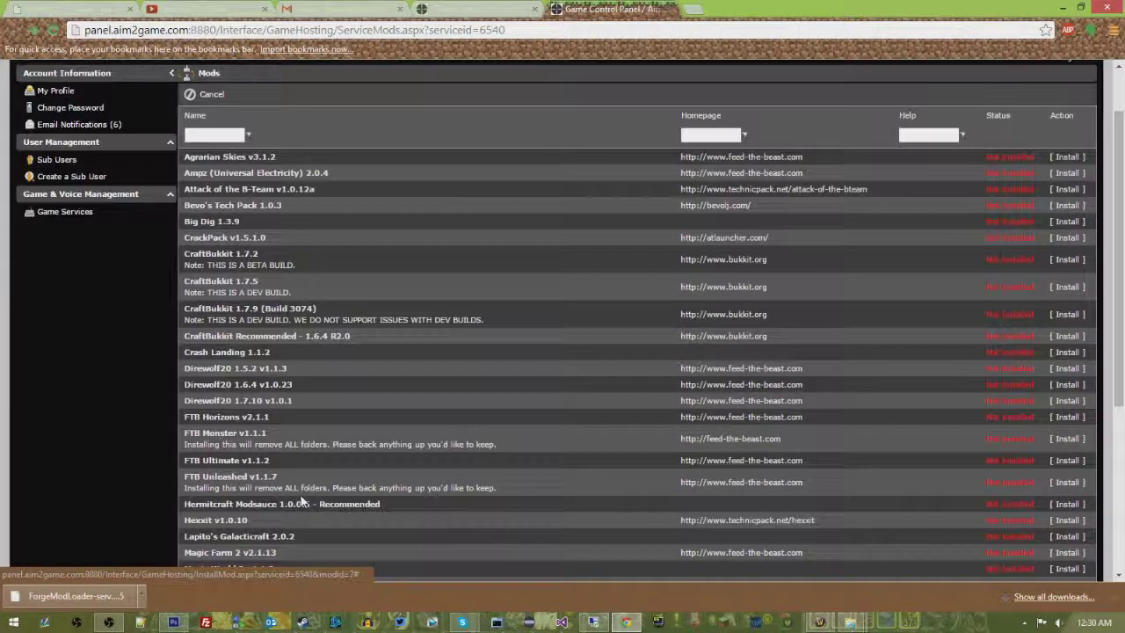
click(1059, 461)
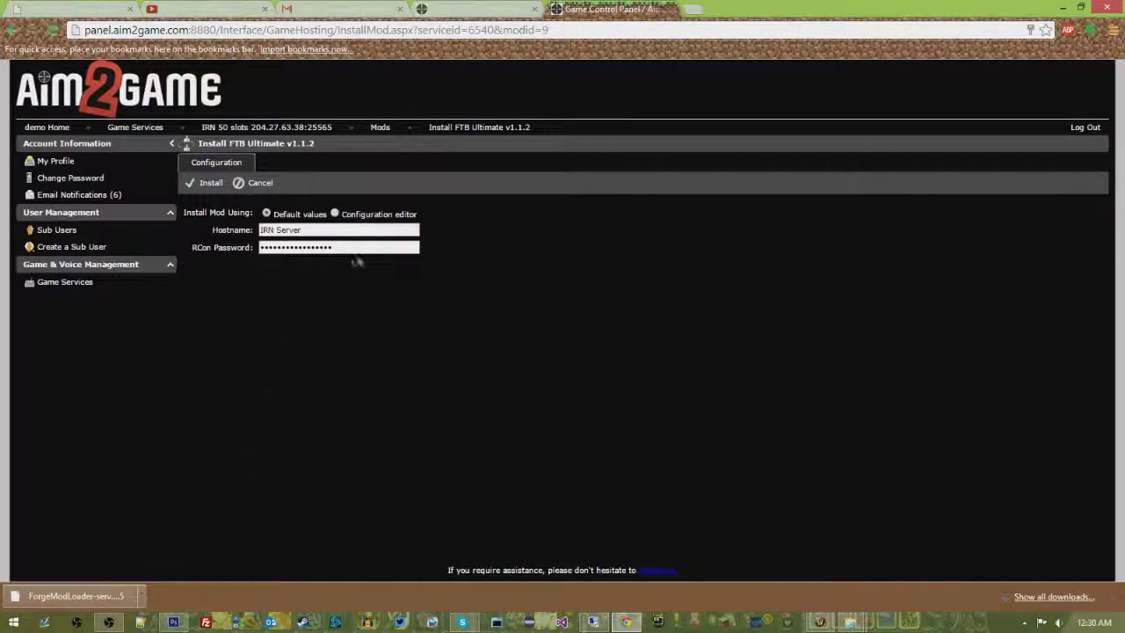
double_click(405, 249)
key(BackSpace)
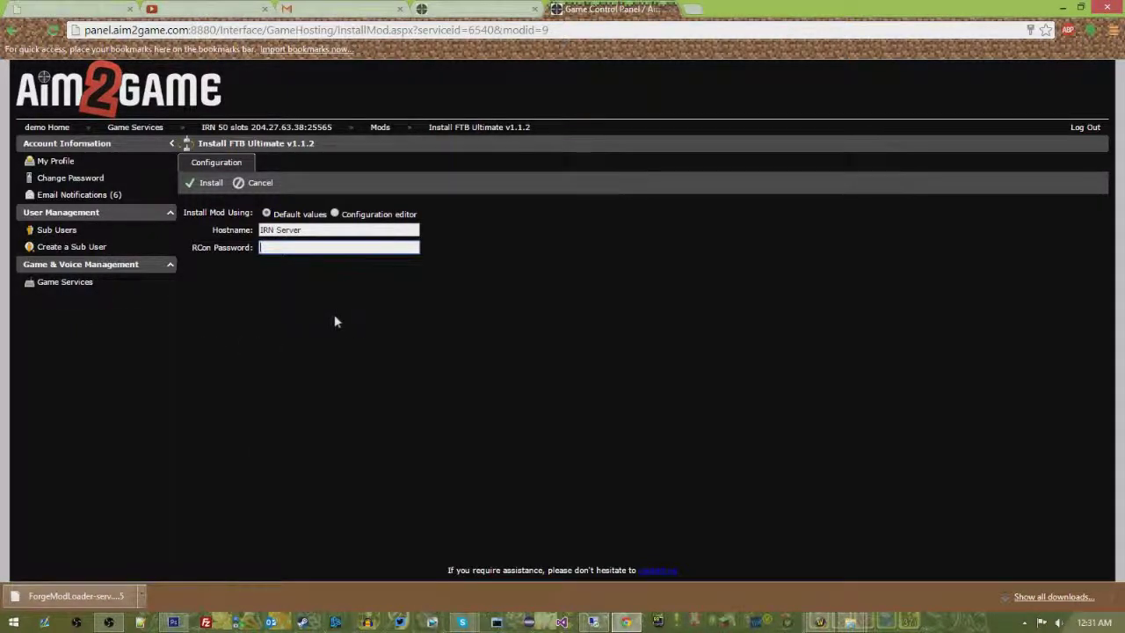
text(********)
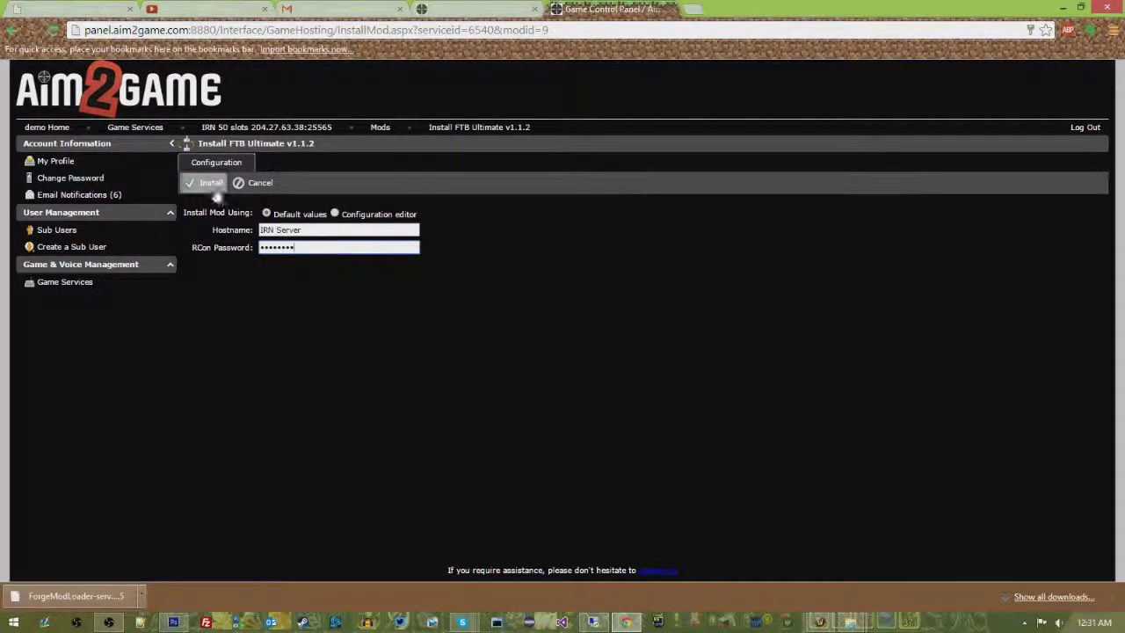
click(209, 182)
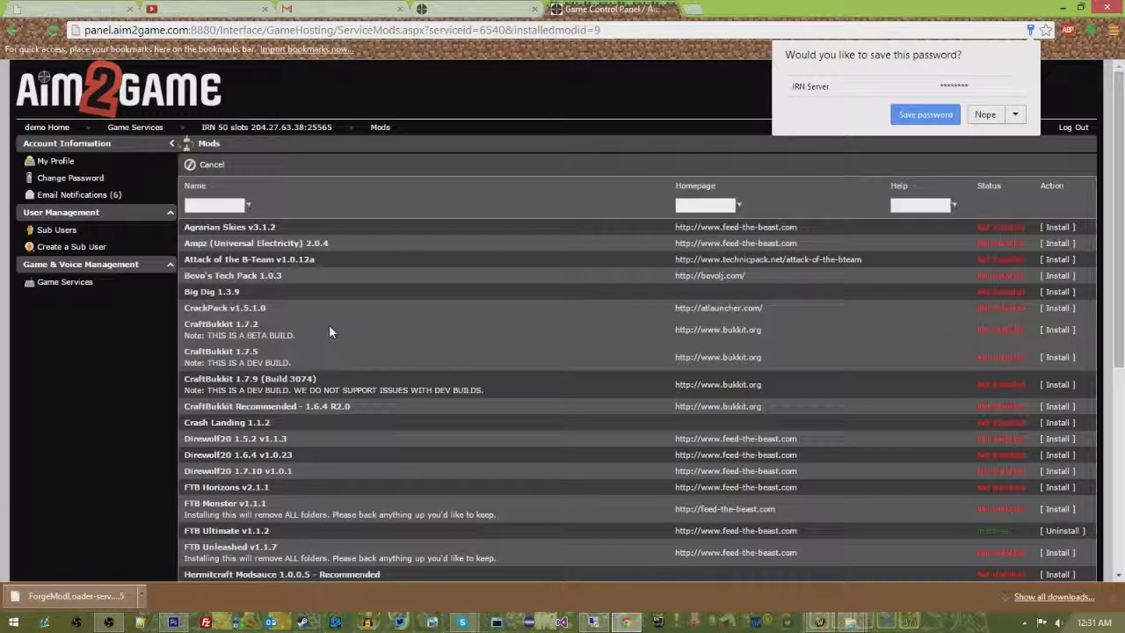
click(986, 114)
- Check the installed mod pack files in the server's root directory and start the server
click(303, 128)
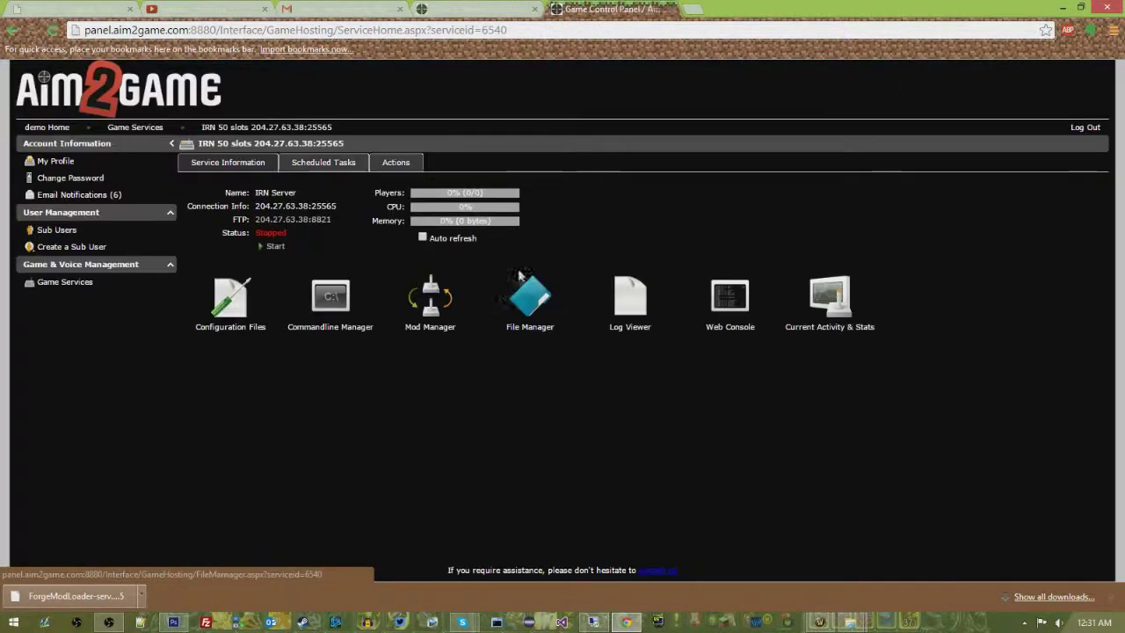
click(521, 294)
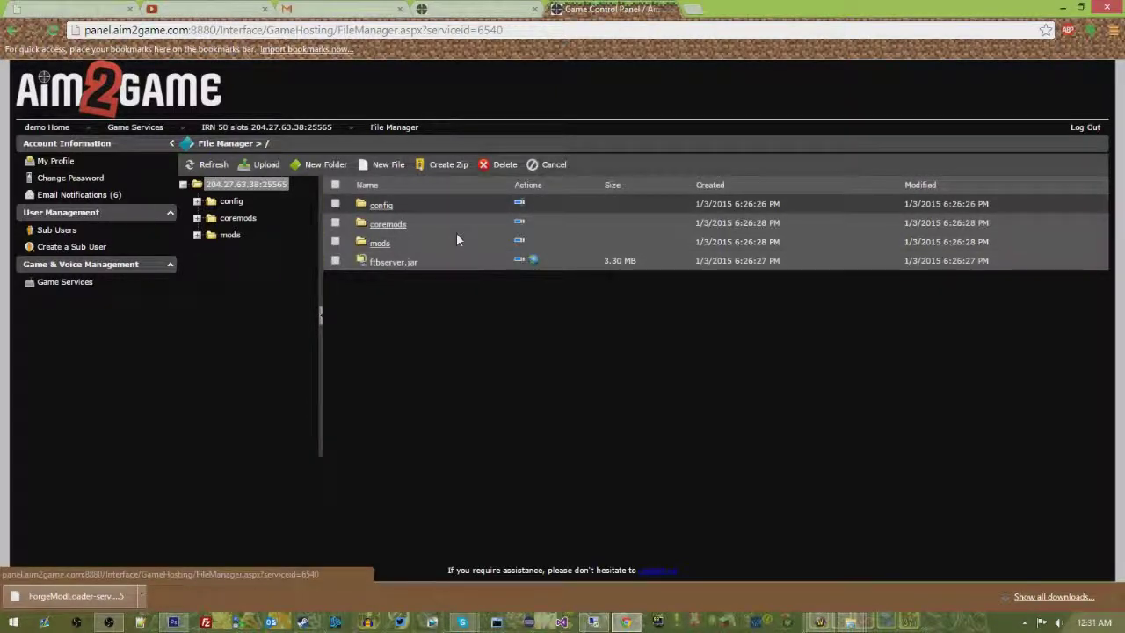
mouse_move(299, 132)
click(312, 243)
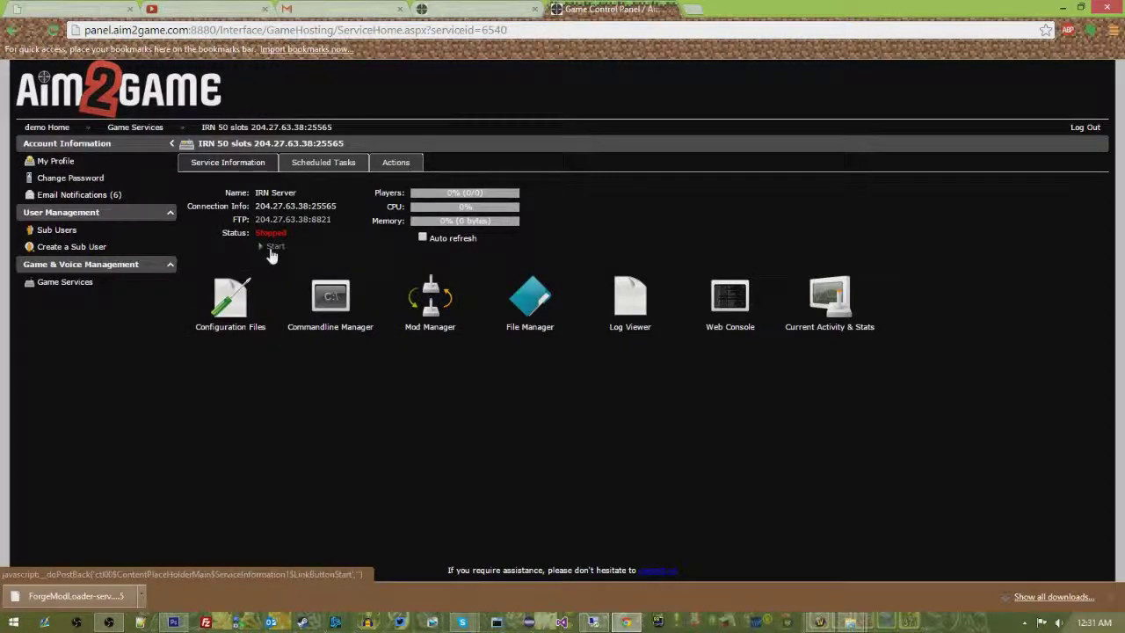
click(274, 249)
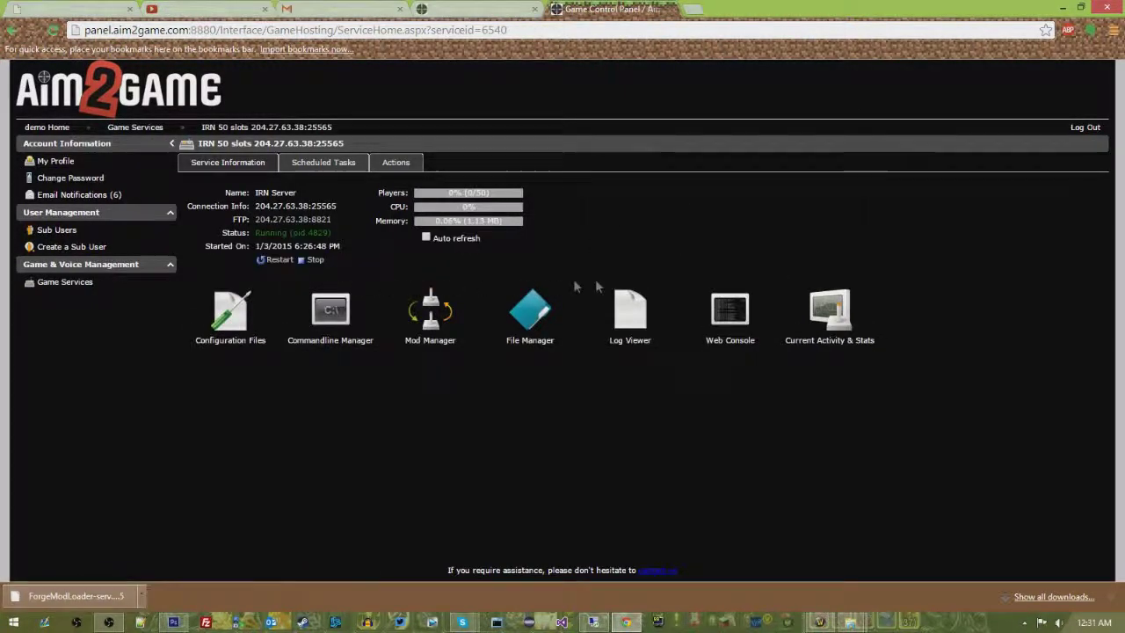
- Review the files generated by the server and the startup messages in its web console
click(547, 318)
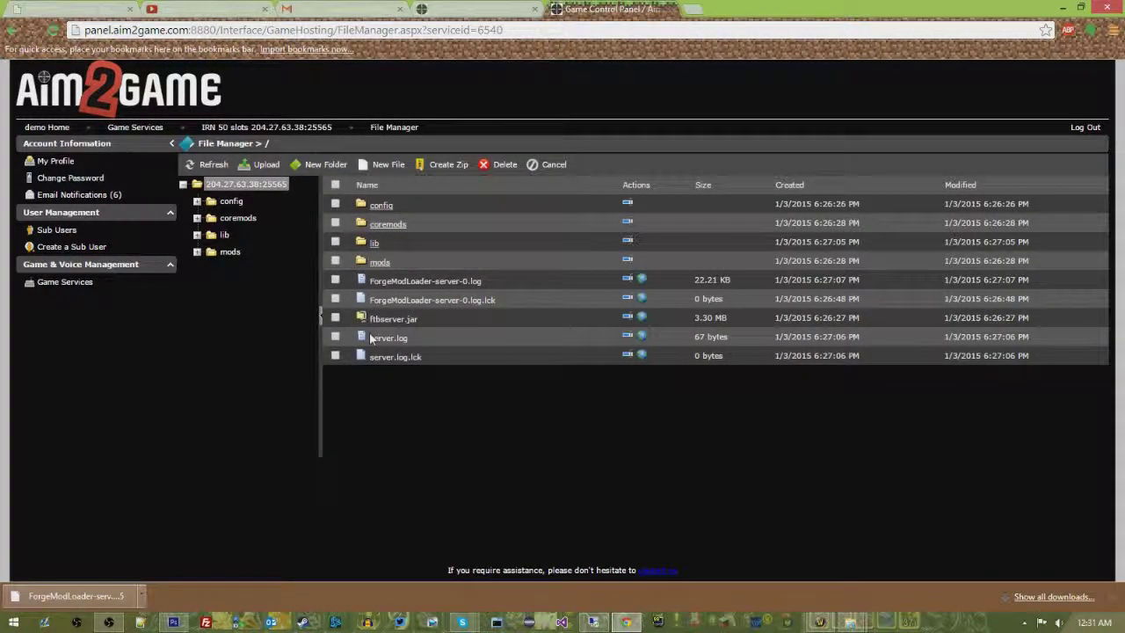
mouse_move(299, 134)
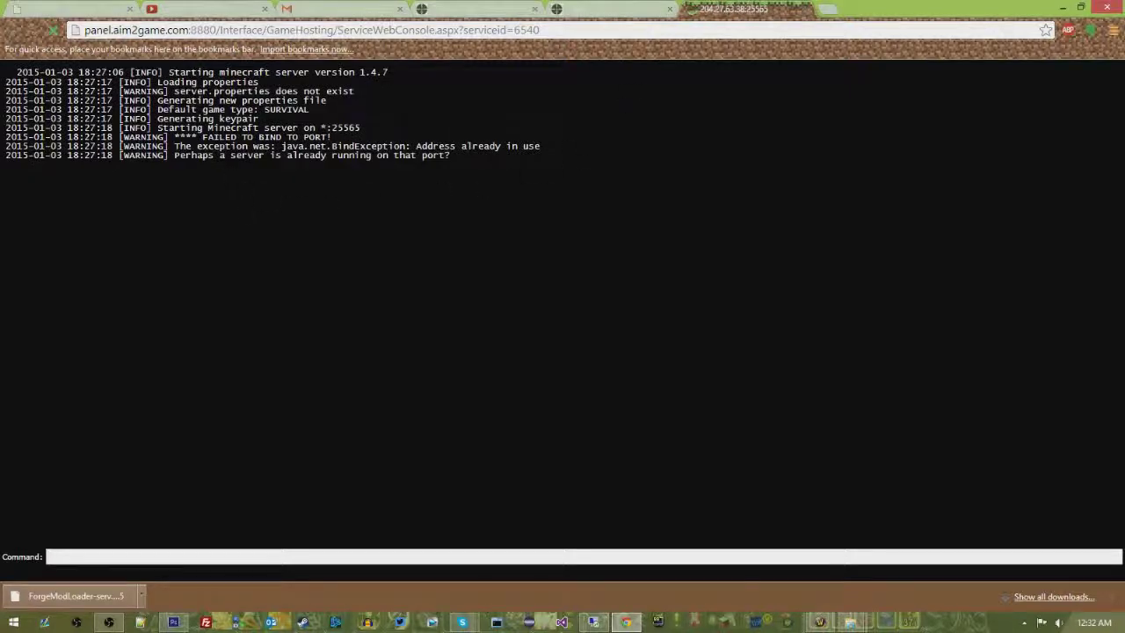
mouse_move(336, 128)
mouse_down()
mouse_move(327, 138)
mouse_move(213, 130)
mouse_move(336, 129)
mouse_up()
key(ctrl+shift+Tab)
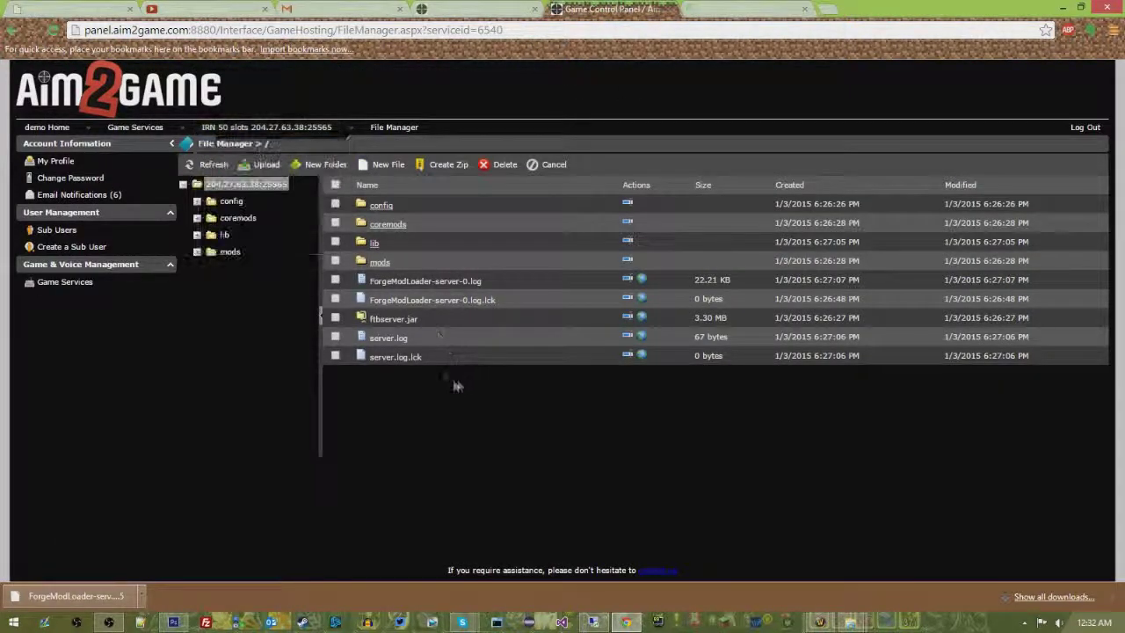
- Set server-ip to 204.27.63.38 in the server.properties file, save it, and restart the server
click(216, 195)
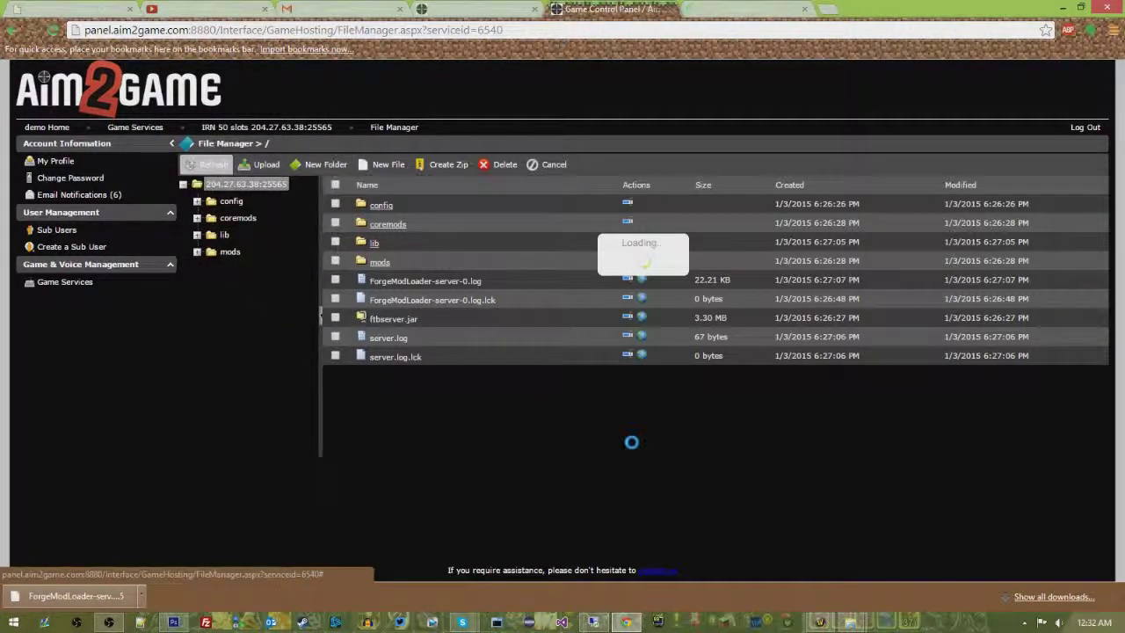
click(606, 373)
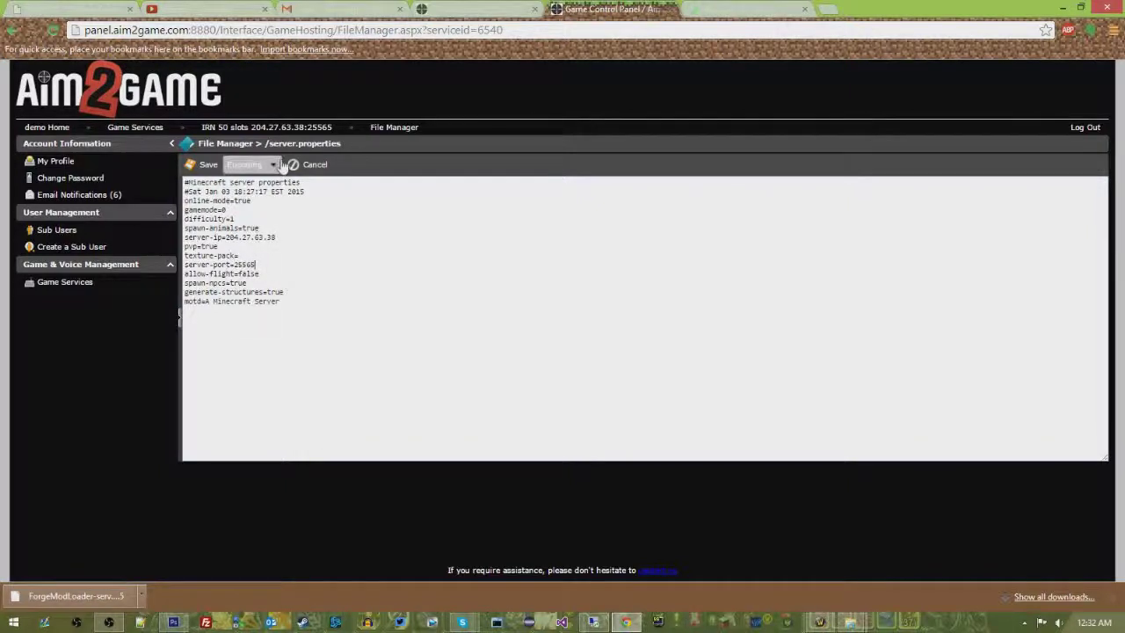
mouse_move(273, 128)
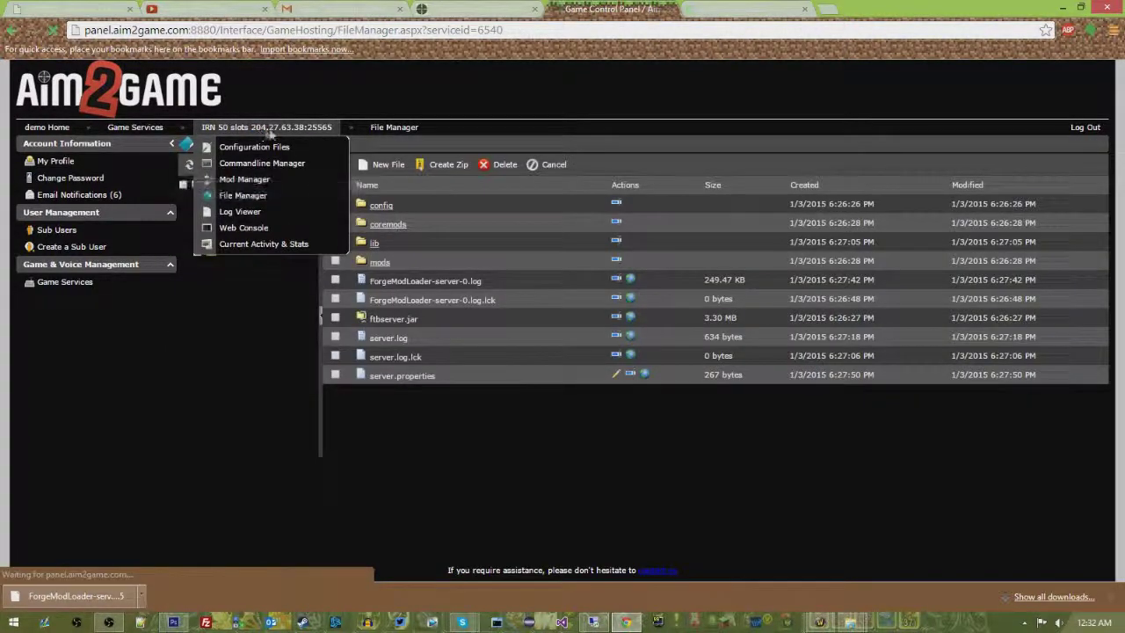
click(261, 129)
click(275, 260)
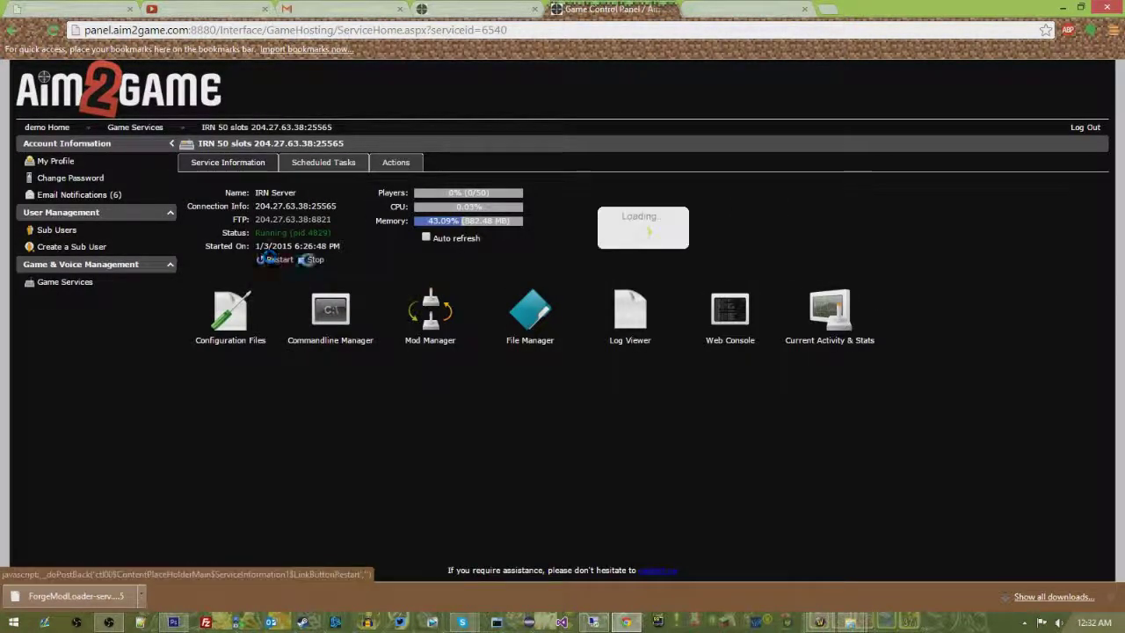
- Monitor the server's restart in the web console and service page, and close the console
click(772, 7)
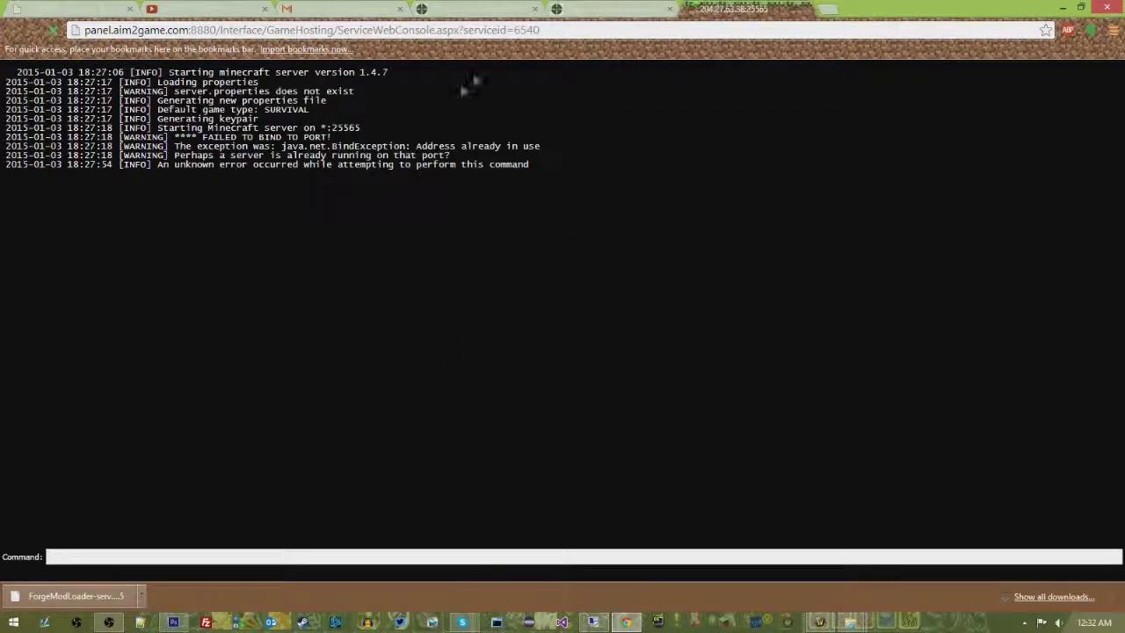
click(606, 8)
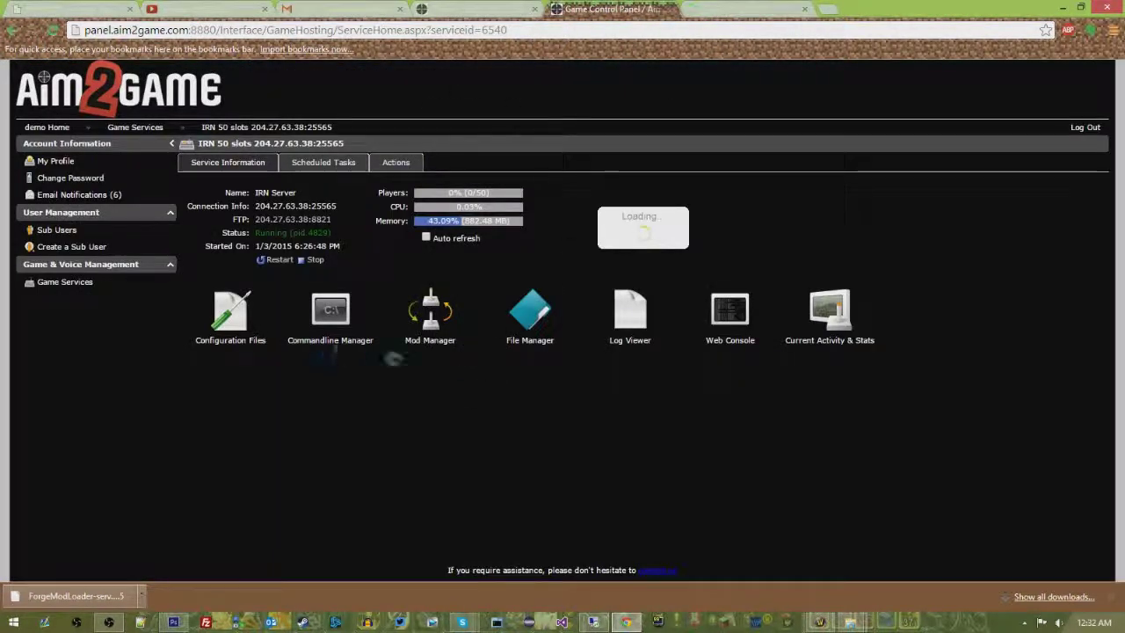
click(748, 9)
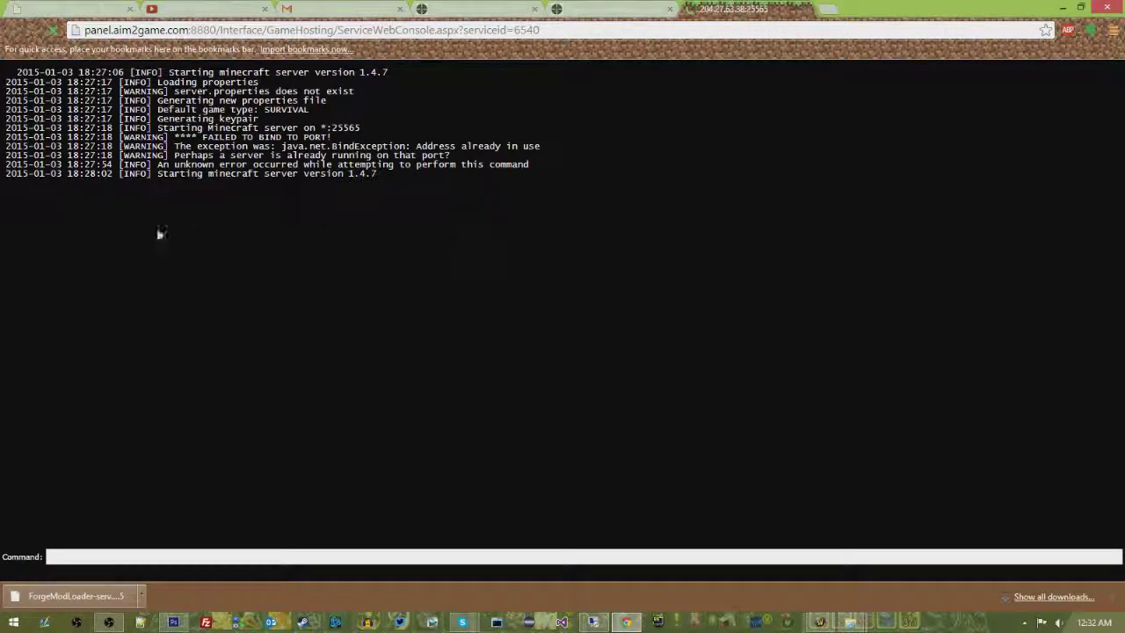
click(625, 8)
click(718, 7)
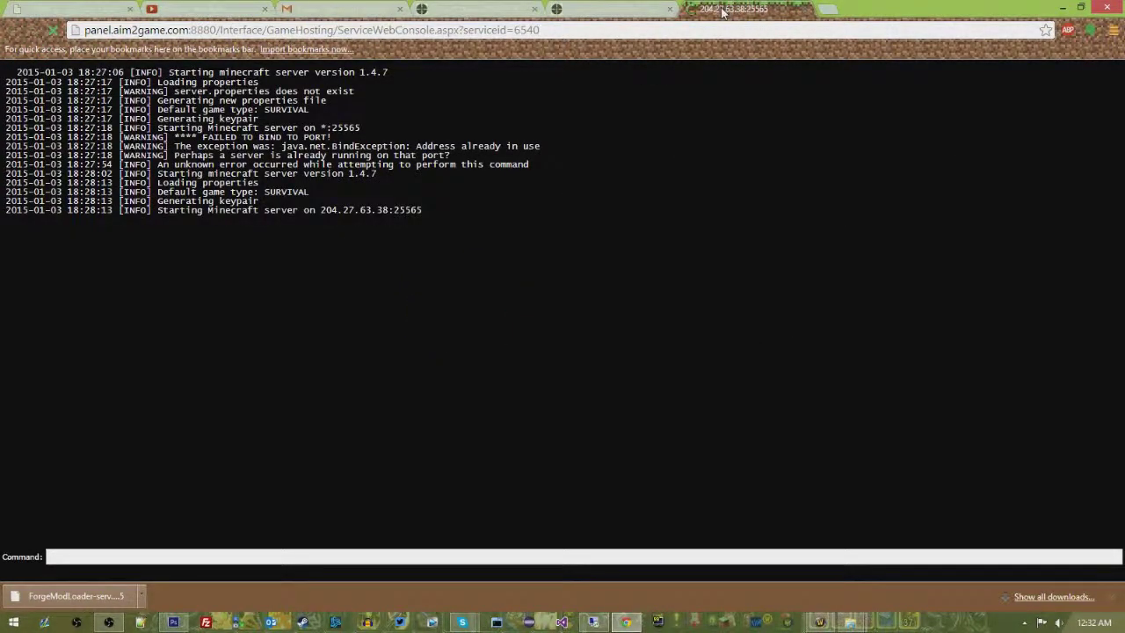
middle_click(723, 11)
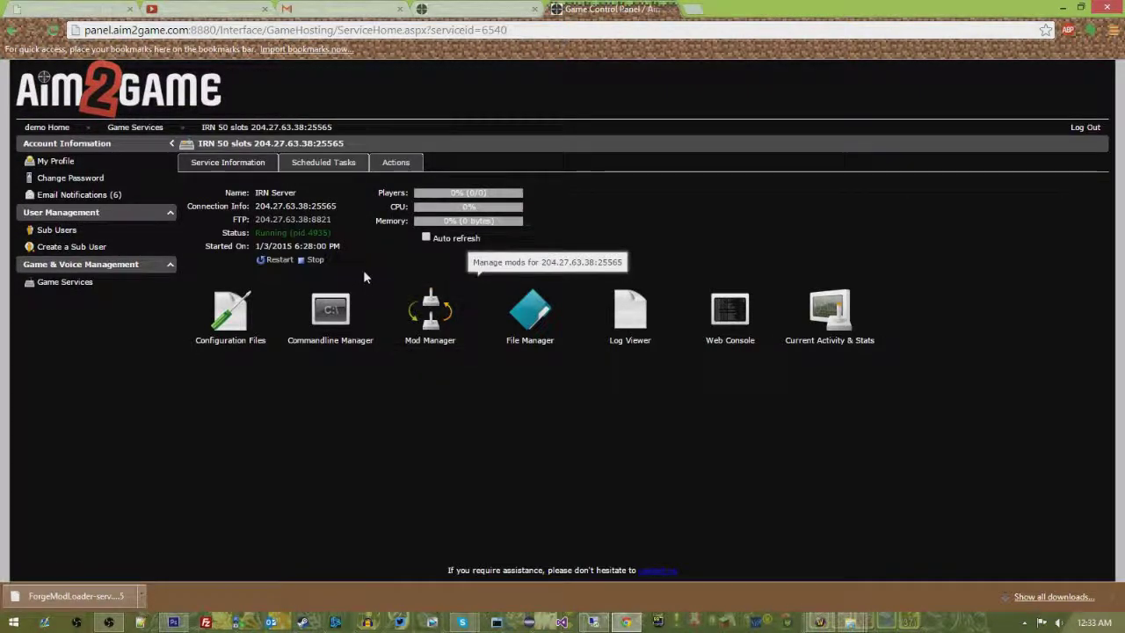